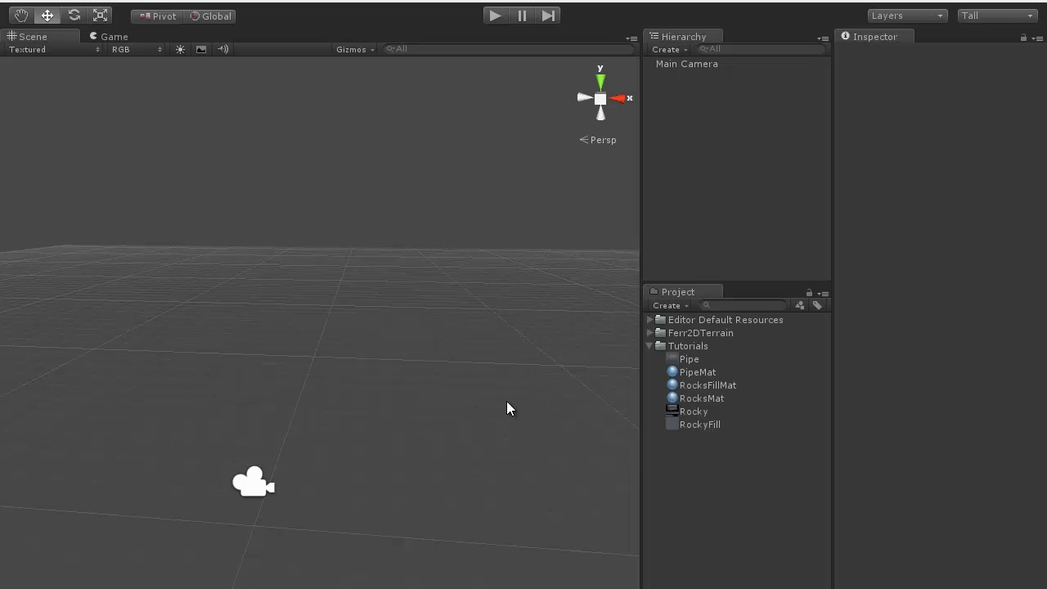
# Step: Create a new Ferr2D terrain material, NewTerrainMaterial, from the GameObject menu
pyautogui.keyDown('alt'); pyautogui.moveTo(375, 324); pyautogui.dragTo(351, 423); pyautogui.keyUp('alt')
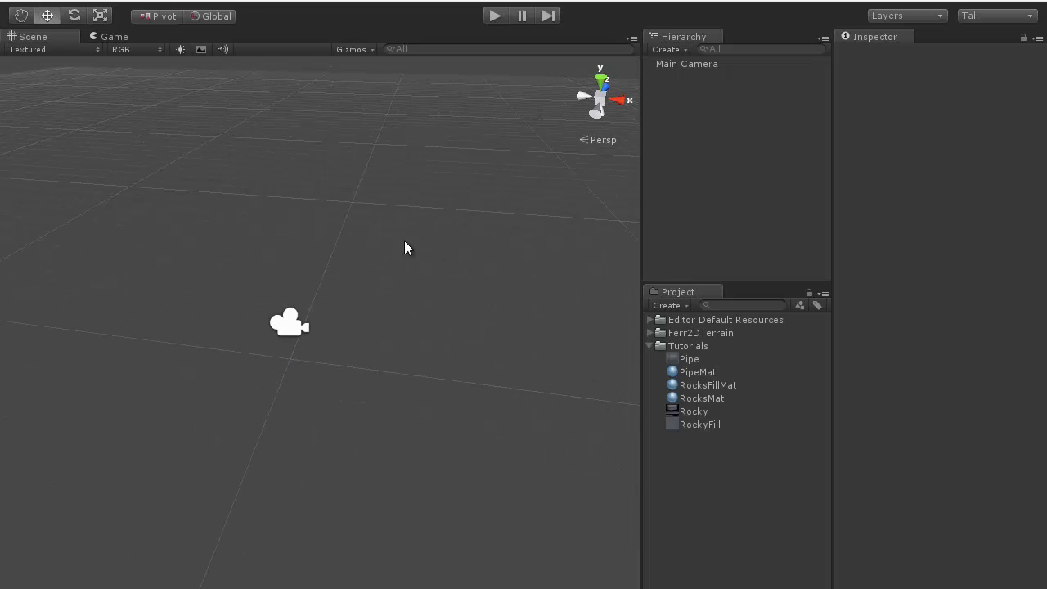
pyautogui.click(119, 3)
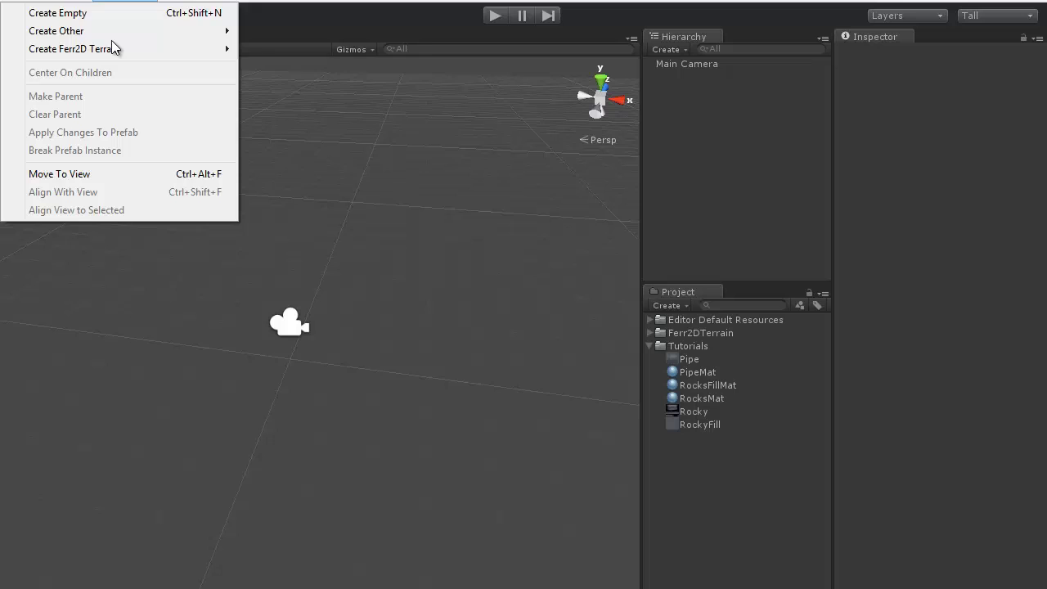
pyautogui.moveTo(114, 51)
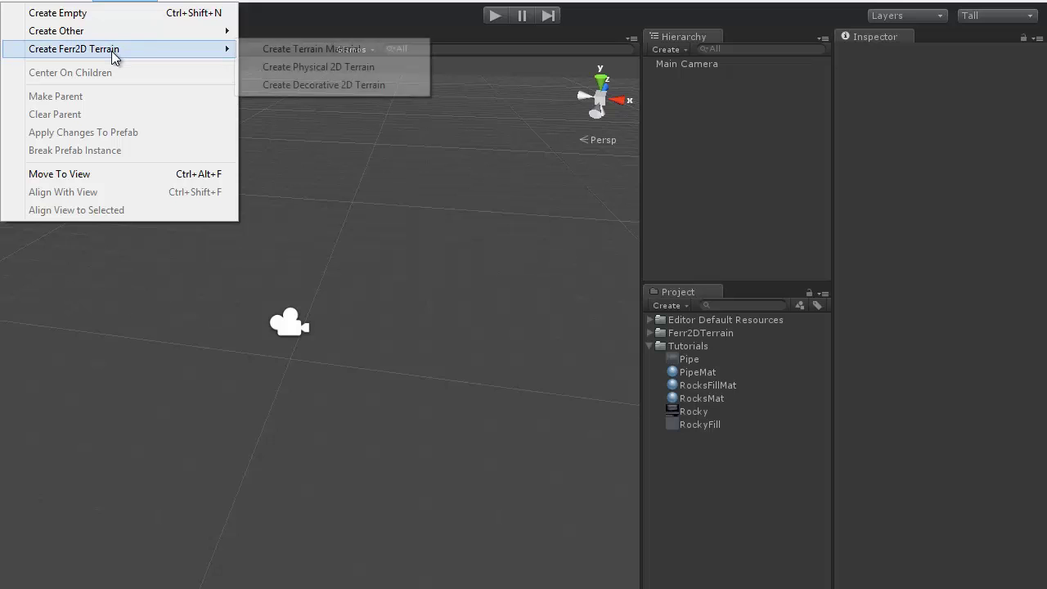
pyautogui.click(294, 57)
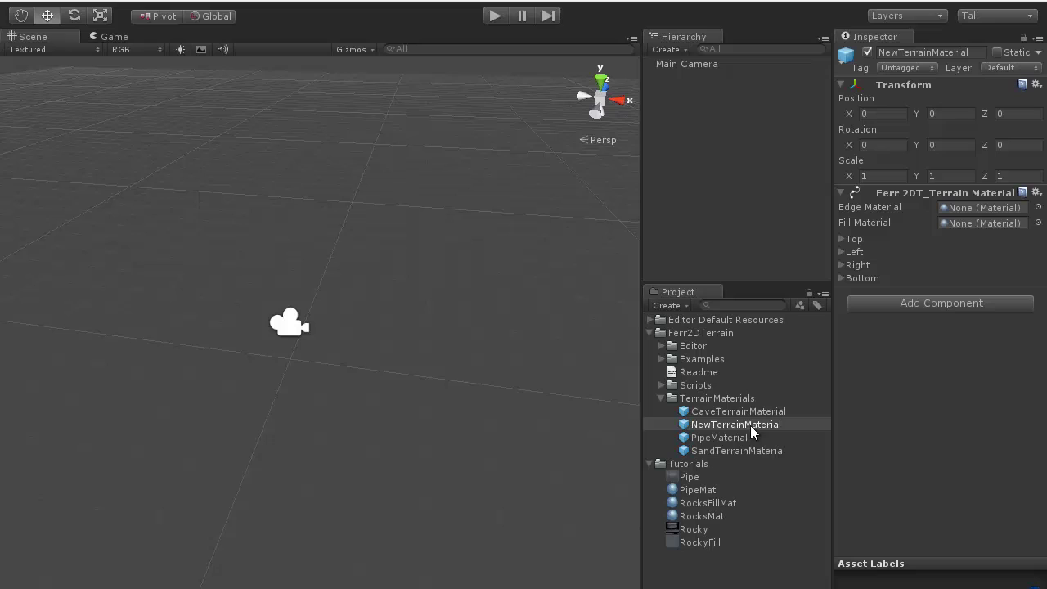
# Step: Move NewTerrainMaterial into the Tutorials folder and rename it DemoMaterial
pyautogui.moveTo(750, 426); pyautogui.dragTo(692, 467)
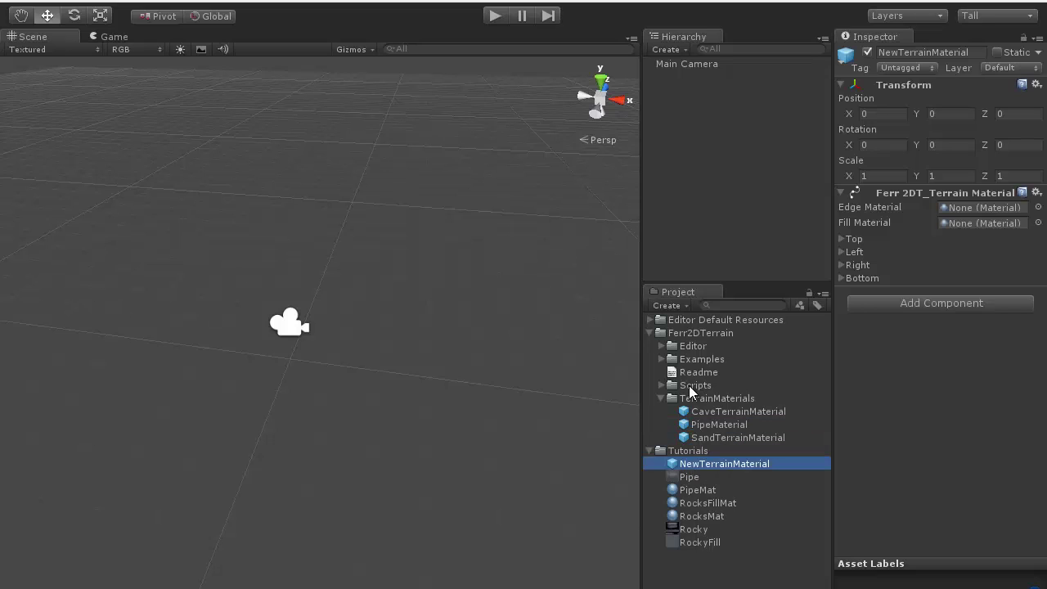
pyautogui.click(650, 333)
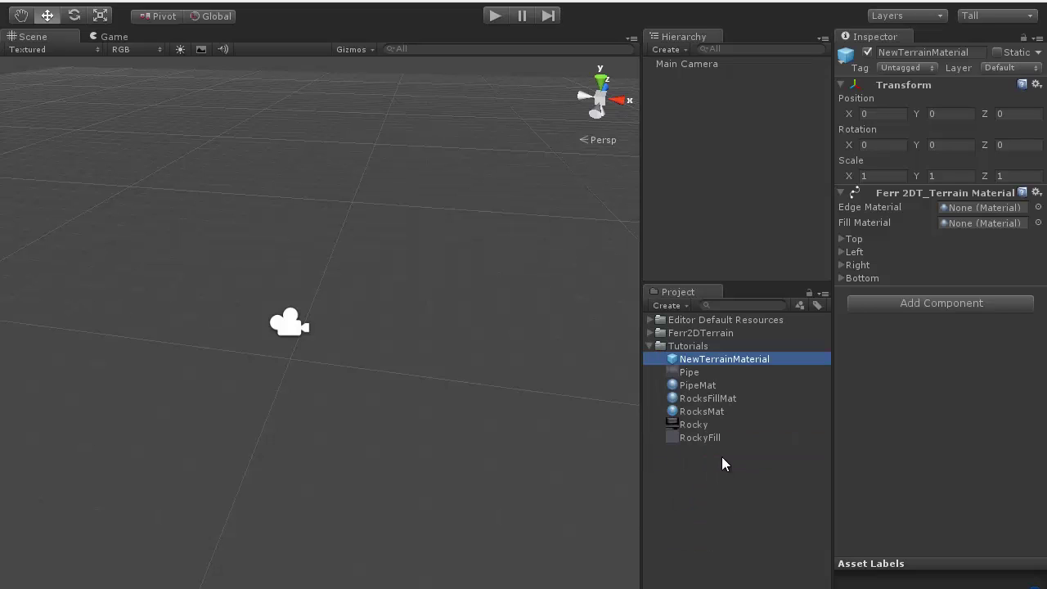
pyautogui.click(767, 363)
pyautogui.write('Demo')
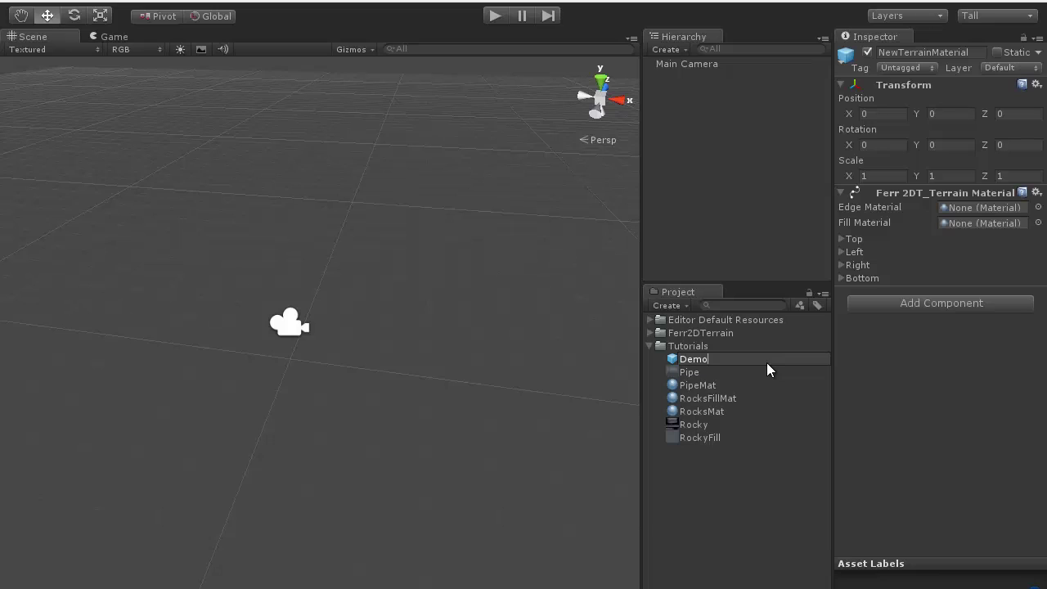
pyautogui.write('Material')
pyautogui.press('Return')
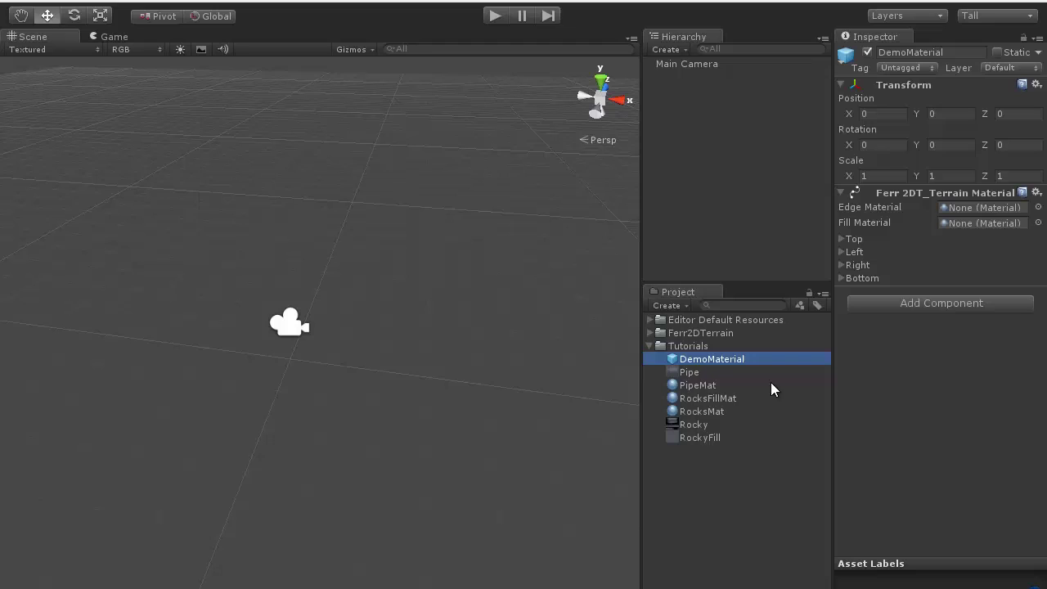
# Step: Select the Pipe texture and widen the Inspector to show its import settings
pyautogui.click(697, 375)
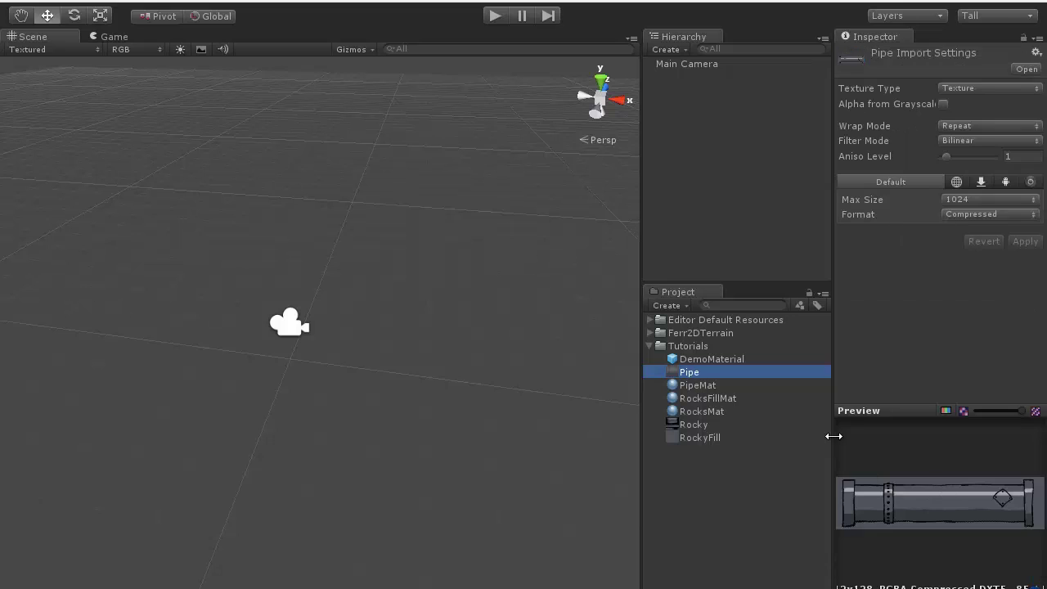
pyautogui.moveTo(823, 439); pyautogui.dragTo(613, 445)
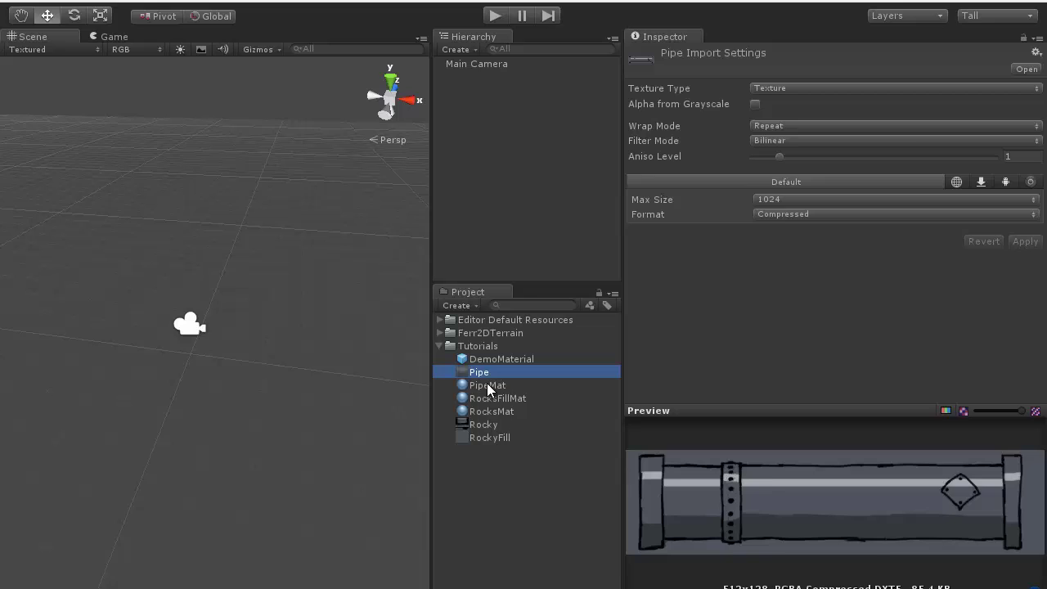
# Step: Inspect PipeMat, leaving its Ferr2D Unlit Transparent Textured Vertex Color shader unchanged
pyautogui.click(563, 385)
pyautogui.moveTo(818, 545)
pyautogui.mouseDown()
pyautogui.moveTo(790, 524)
pyautogui.moveTo(679, 496)
pyautogui.moveTo(853, 496)
pyautogui.moveTo(840, 552)
pyautogui.moveTo(858, 531)
pyautogui.moveTo(823, 563)
pyautogui.mouseUp()
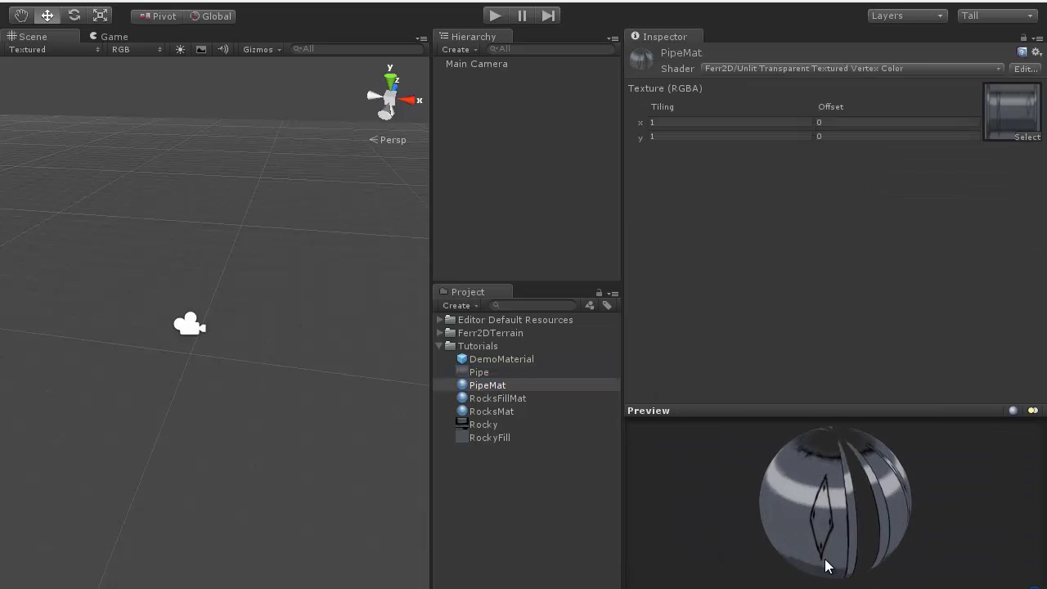
pyautogui.click(769, 68)
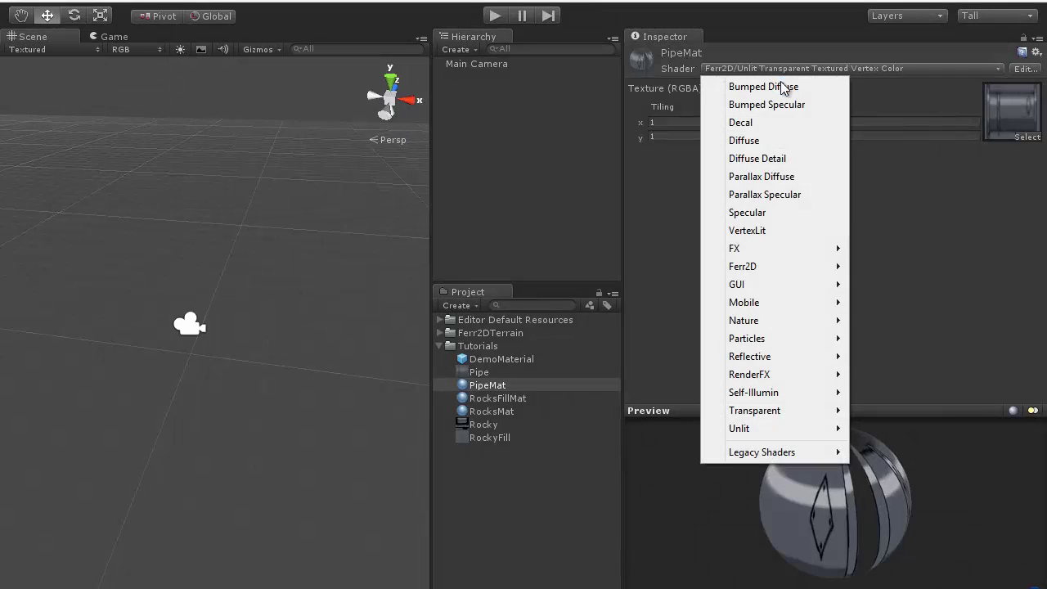
pyautogui.moveTo(766, 270)
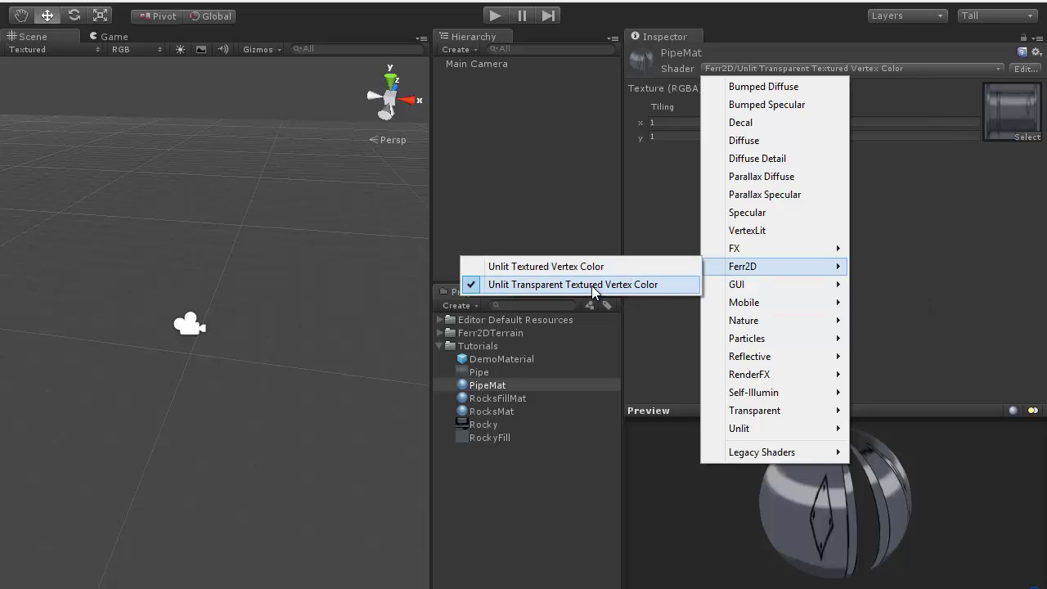
pyautogui.click(959, 317)
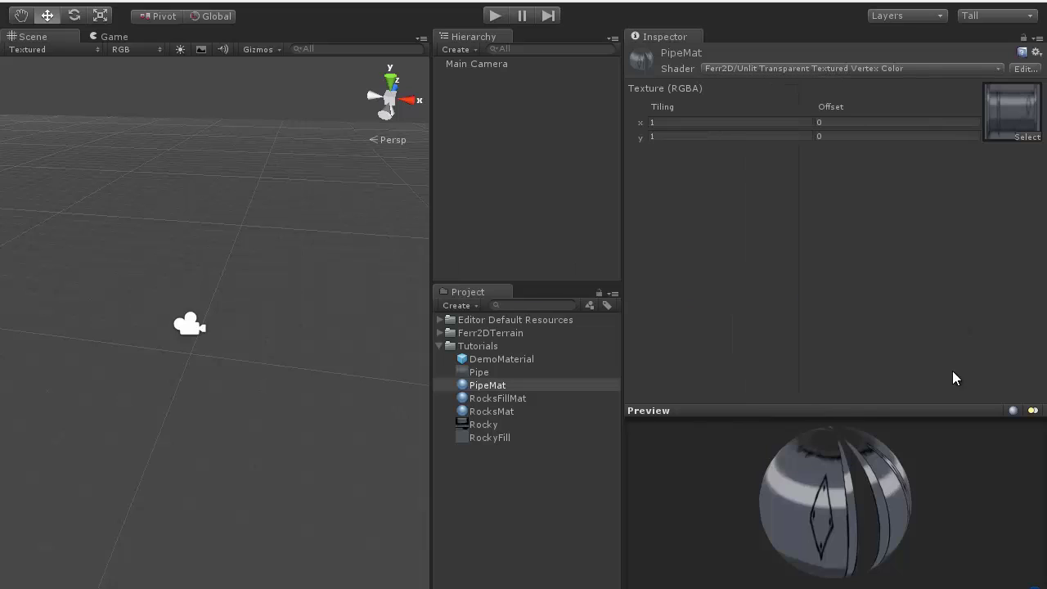
pyautogui.moveTo(842, 509); pyautogui.dragTo(799, 498)
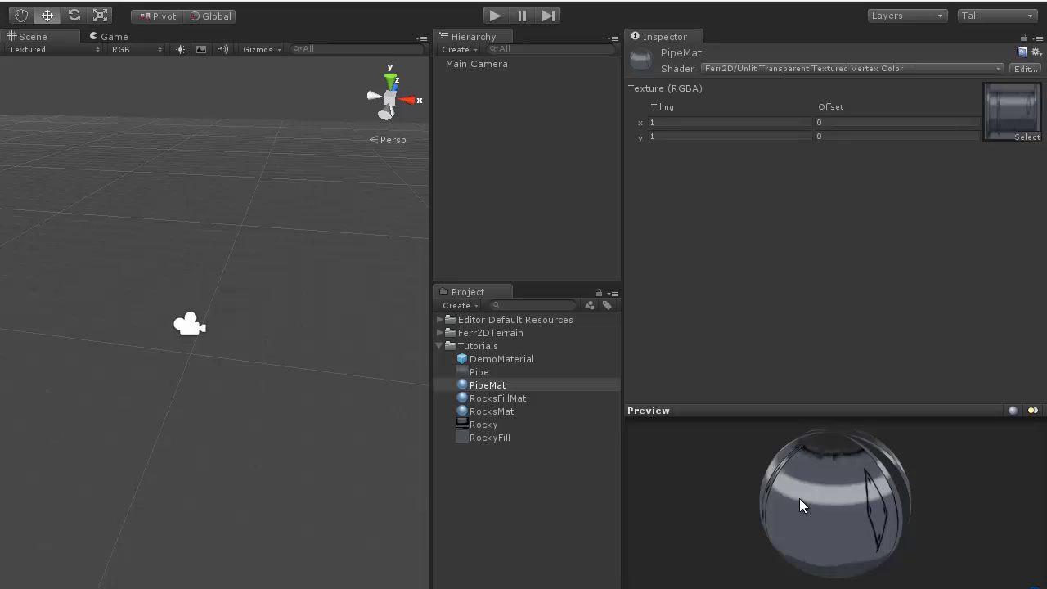
# Step: Create a Decorative 2D Terrain named New Terrain that uses DemoMaterial
pyautogui.click(521, 363)
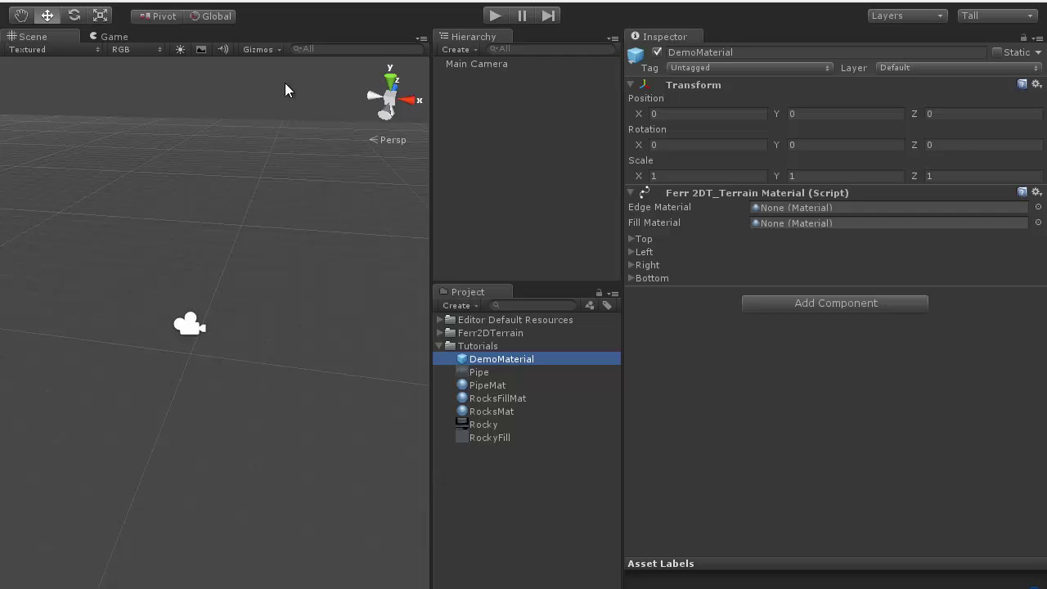
pyautogui.click(125, 2)
pyautogui.moveTo(84, 49)
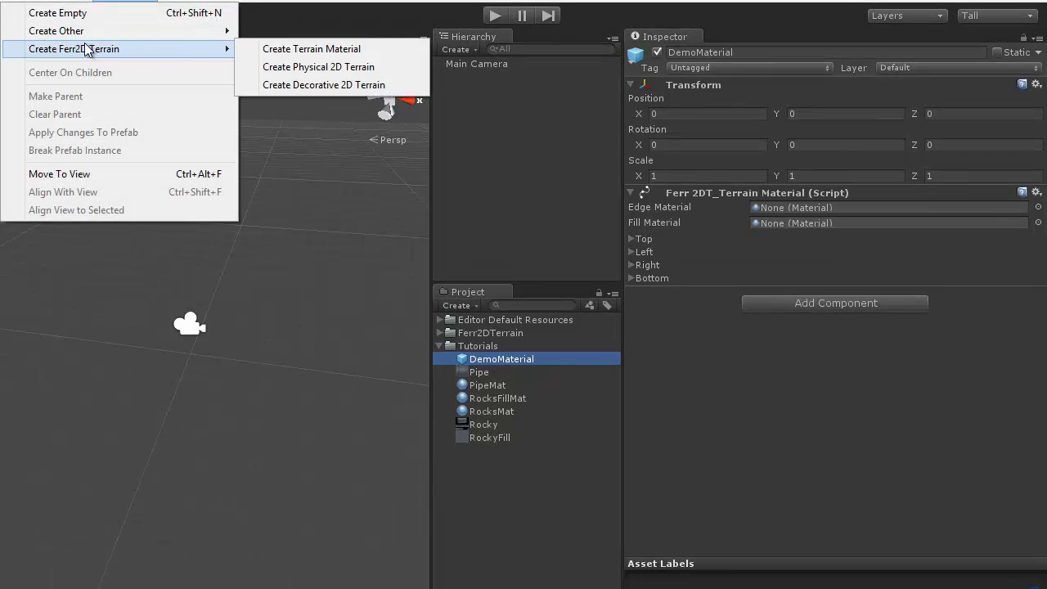
pyautogui.click(293, 85)
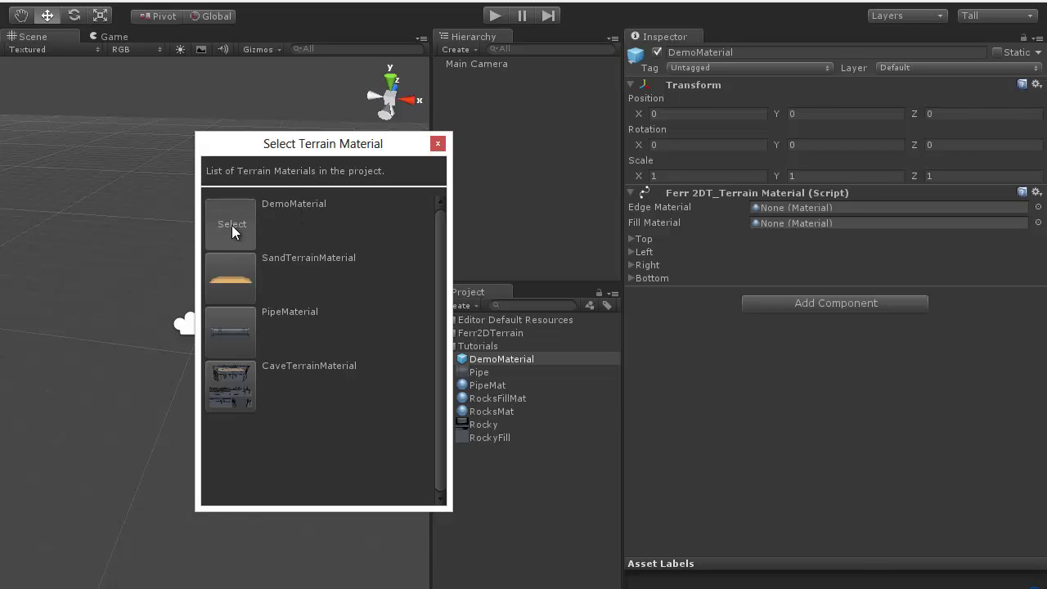
pyautogui.click(231, 225)
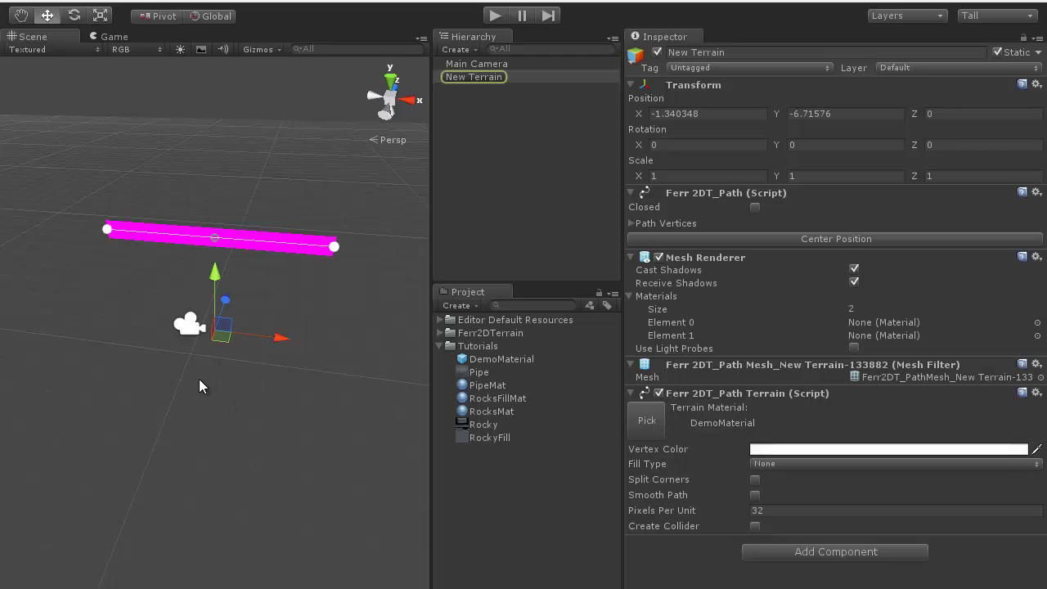
pyautogui.keyDown('alt'); pyautogui.moveTo(168, 339); pyautogui.dragTo(175, 304); pyautogui.keyUp('alt')
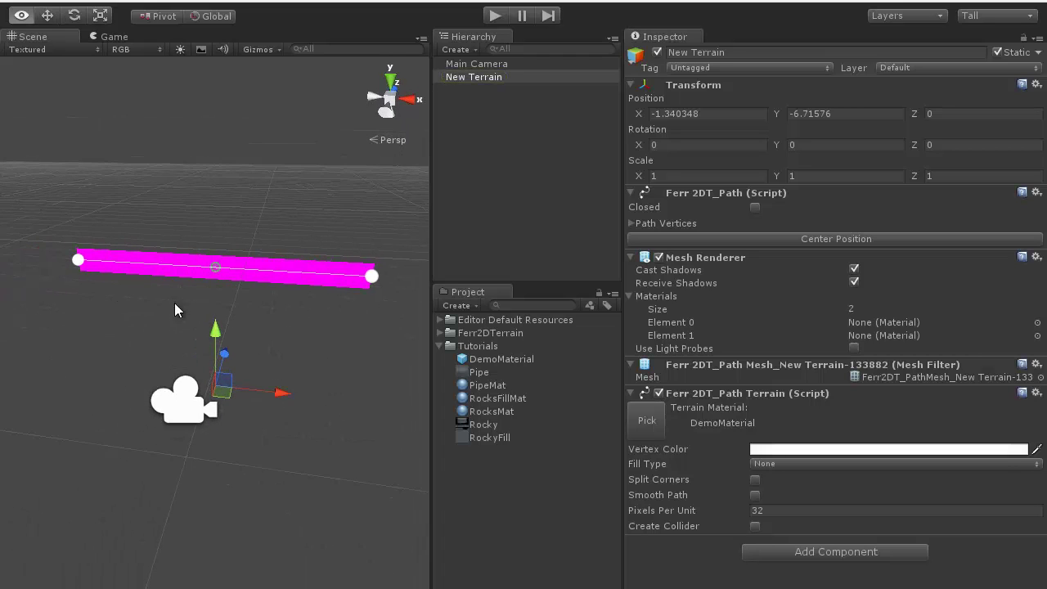
# Step: Assign PipeMat as DemoMaterial's Edge Material
pyautogui.click(501, 359)
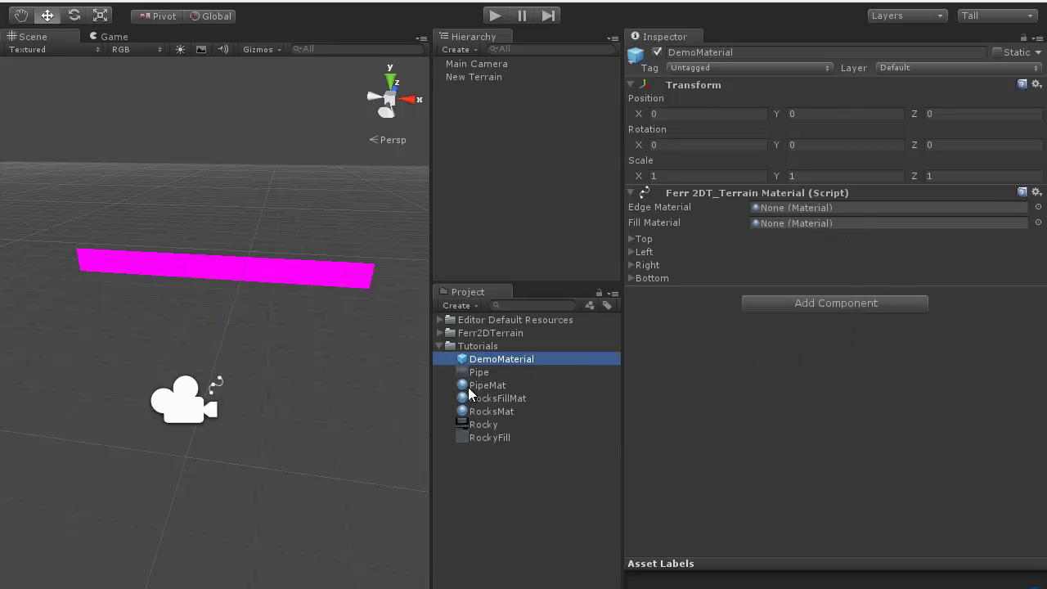
pyautogui.moveTo(470, 395); pyautogui.dragTo(803, 208)
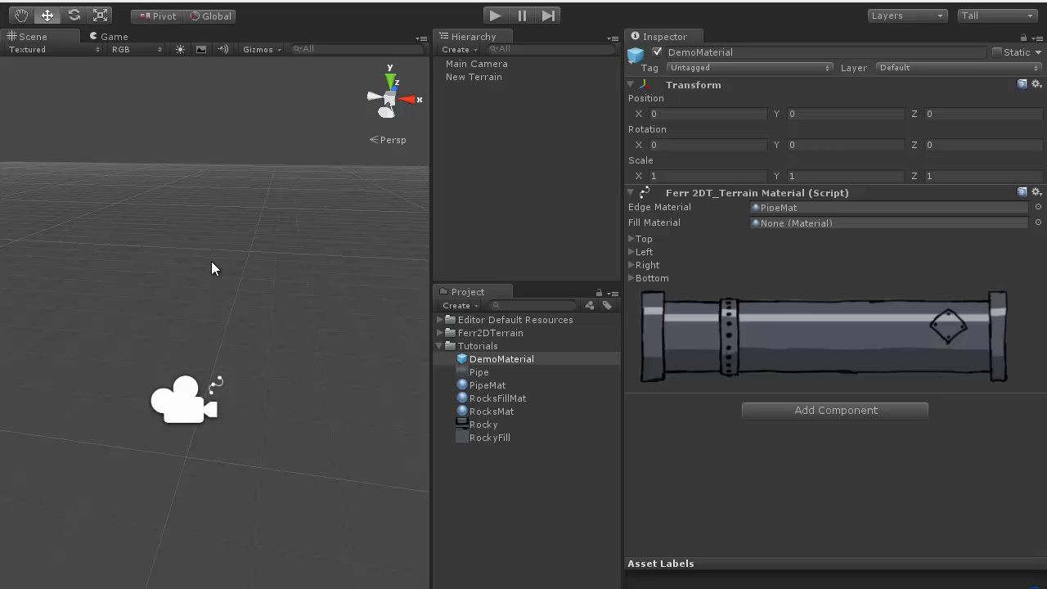
# Step: Expand DemoMaterial's Top edge settings and set the Left Cap to width 64, height 128
pyautogui.click(633, 239)
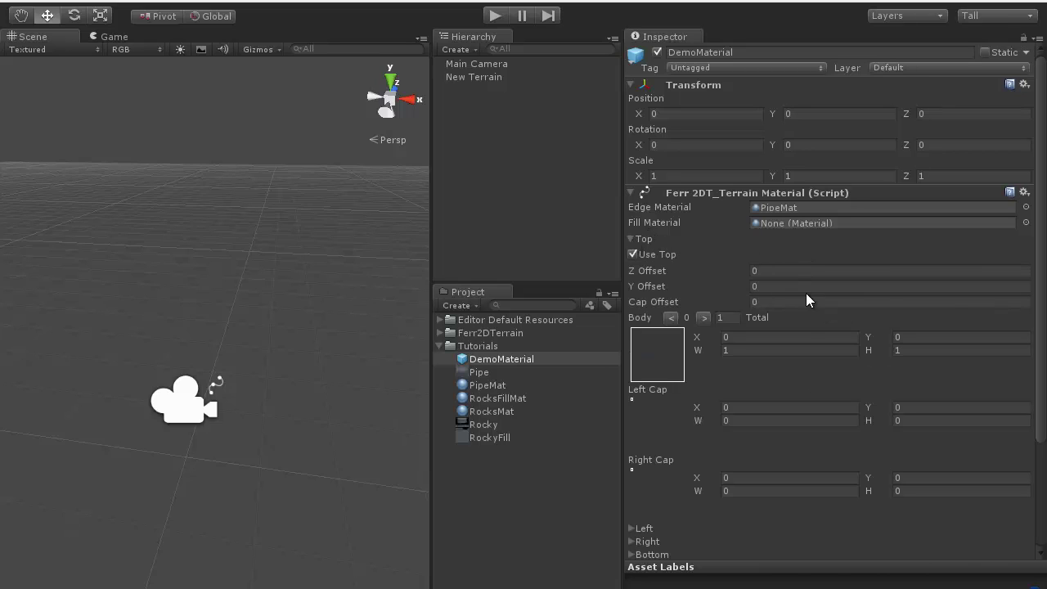
pyautogui.scroll(-3, 800, 321)
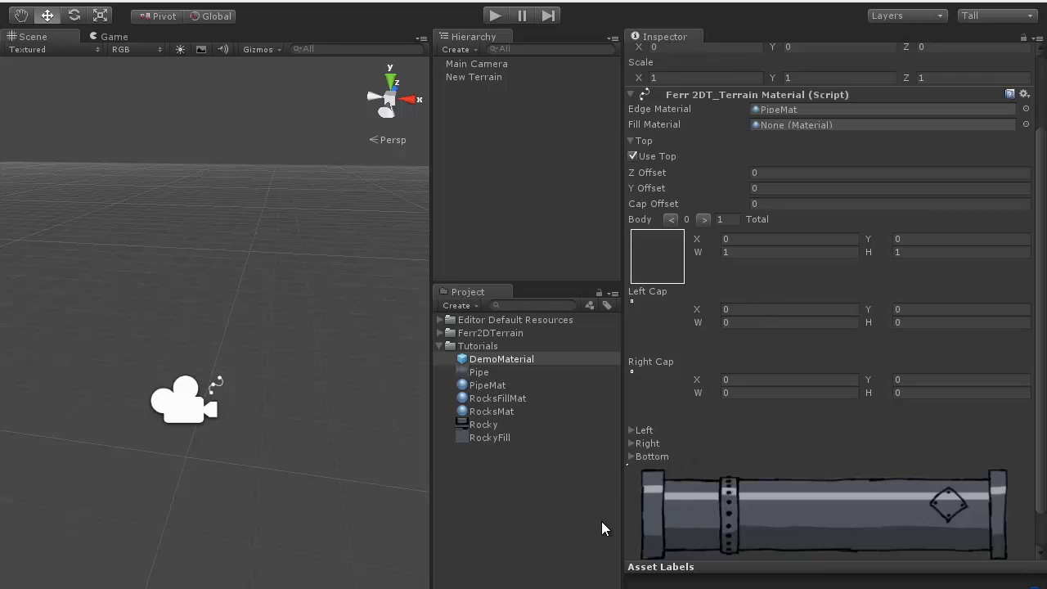
pyautogui.click(735, 309)
pyautogui.press('Return')
pyautogui.write('64')
pyautogui.click(914, 324)
pyautogui.write('128')
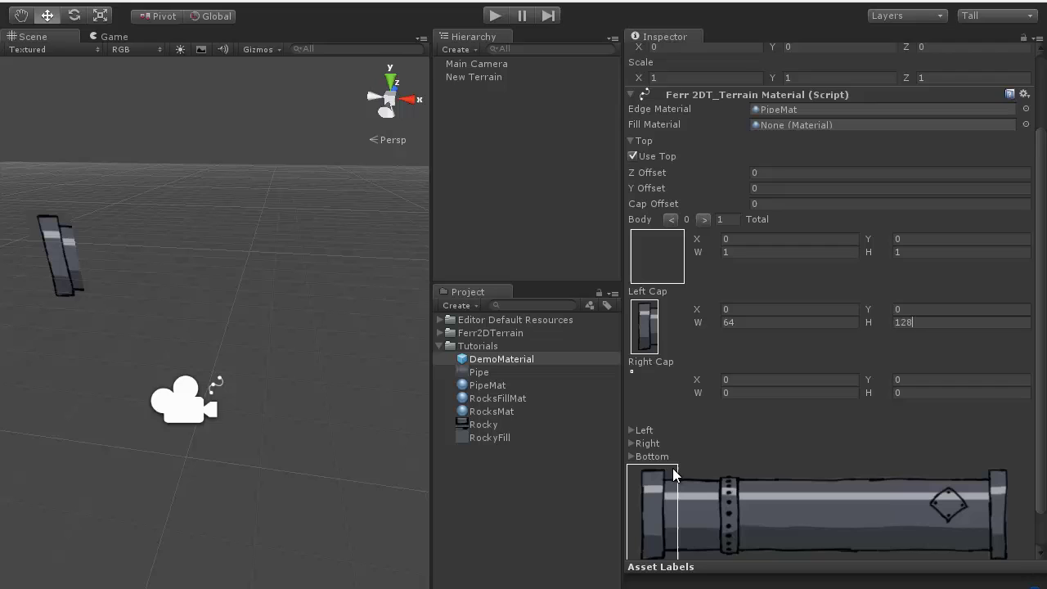
# Step: Check the pipe end cap on New Terrain in the scene, then reselect DemoMaterial
pyautogui.scroll(-2, 672, 468)
pyautogui.keyDown('alt'); pyautogui.moveTo(41, 199); pyautogui.dragTo(111, 253); pyautogui.keyUp('alt')
pyautogui.click(111, 253)
pyautogui.keyDown('alt'); pyautogui.moveTo(148, 354); pyautogui.dragTo(175, 338); pyautogui.keyUp('alt')
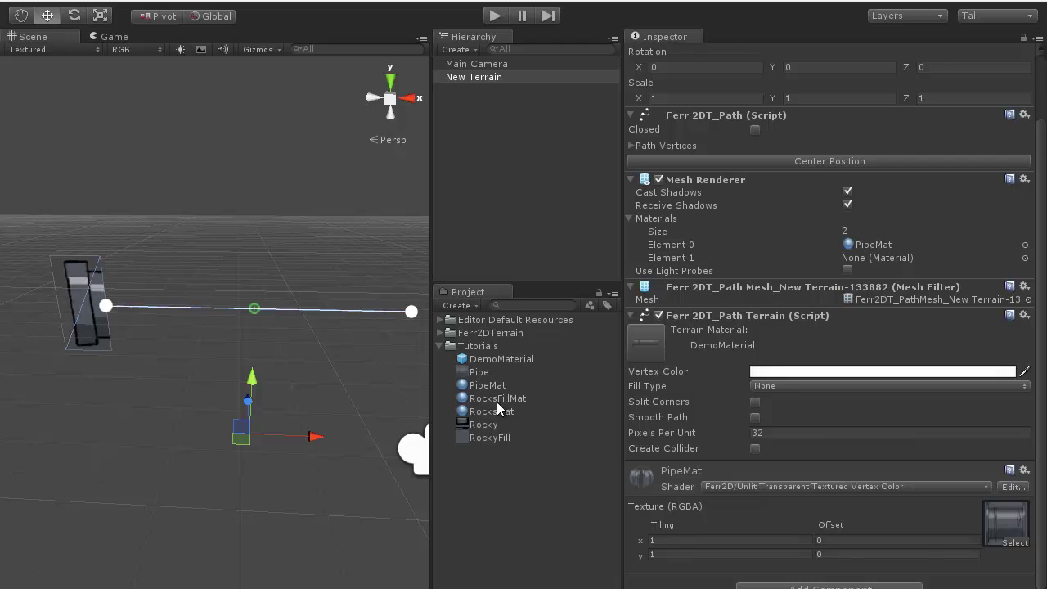
pyautogui.click(509, 359)
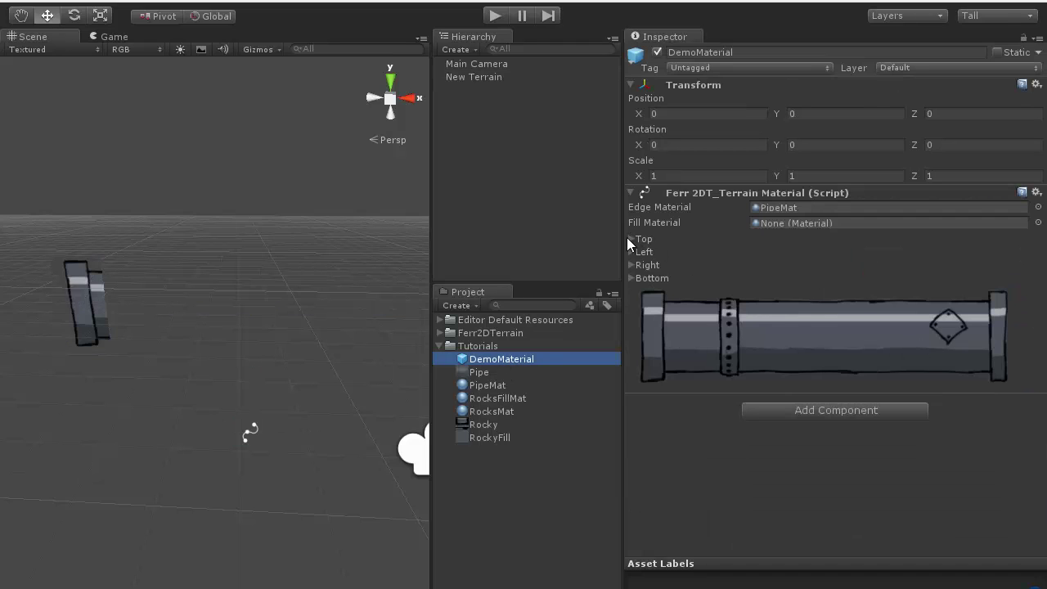
# Step: Set the top Right Cap to X 448, width 64, height 128 and view New Terrain's caps
pyautogui.click(630, 239)
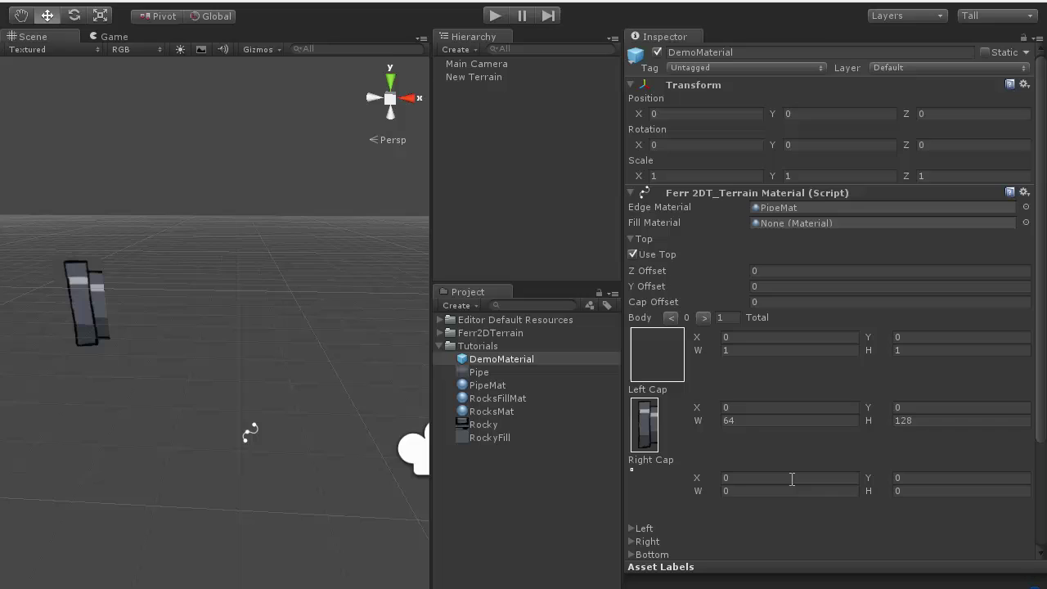
pyautogui.click(736, 479)
pyautogui.write('448')
pyautogui.write('64')
pyautogui.press('Tab')
pyautogui.write('128')
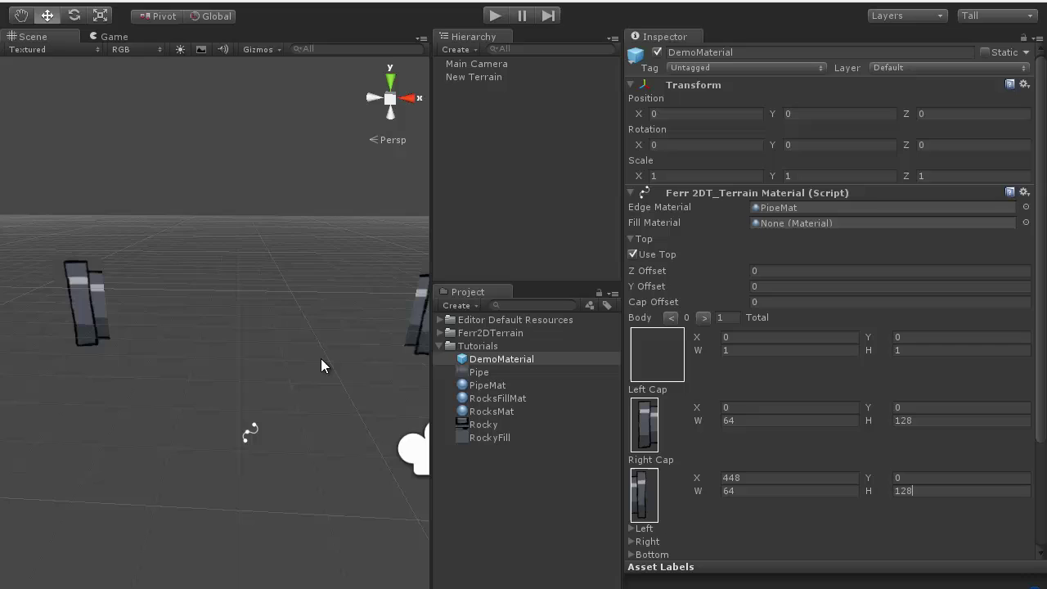
pyautogui.keyDown('alt'); pyautogui.moveTo(322, 366); pyautogui.dragTo(336, 310); pyautogui.keyUp('alt')
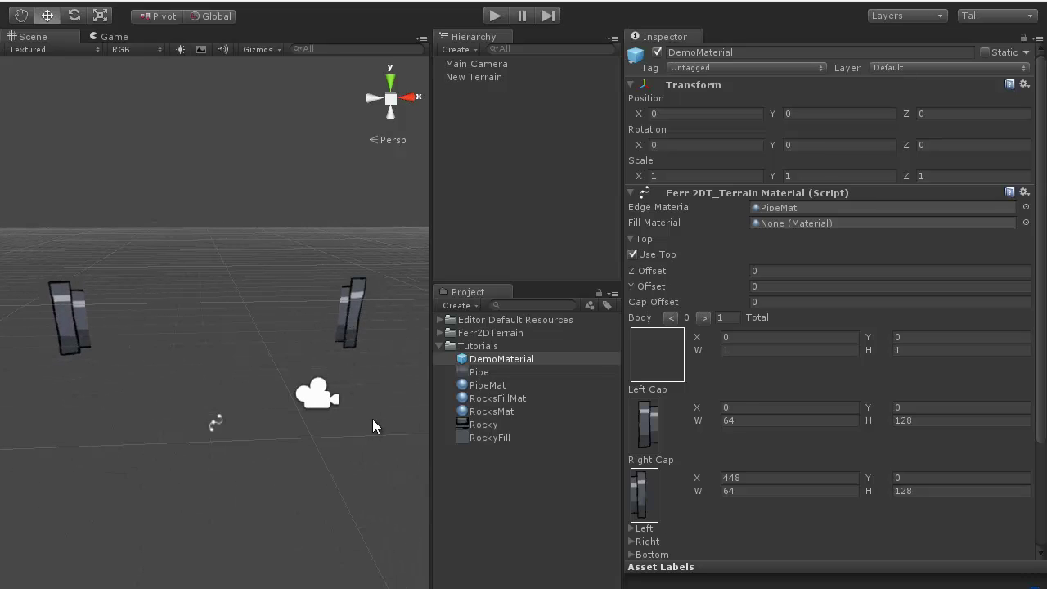
pyautogui.click(352, 315)
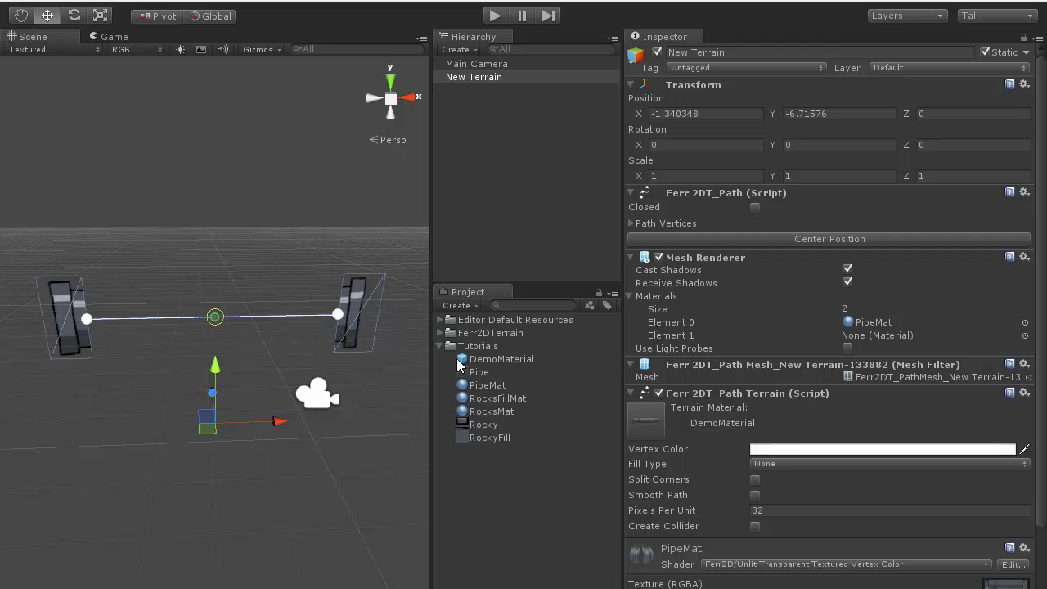
# Step: Reselect DemoMaterial and expand its Top edge body and cap settings
pyautogui.click(503, 361)
pyautogui.click(634, 239)
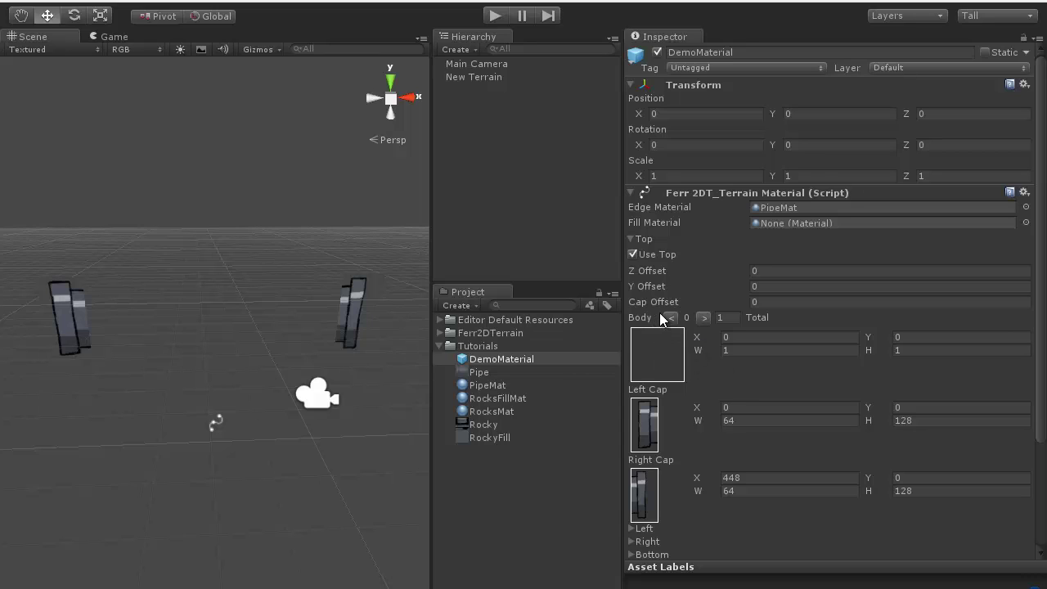
# Step: Set Body Total to 3 and the first body region to X 64, width 128, height 128
pyautogui.click(736, 319)
pyautogui.write('3')
pyautogui.click(720, 337)
pyautogui.write('64')
pyautogui.scroll(-3, 737, 377)
pyautogui.scroll(-2, 754, 353)
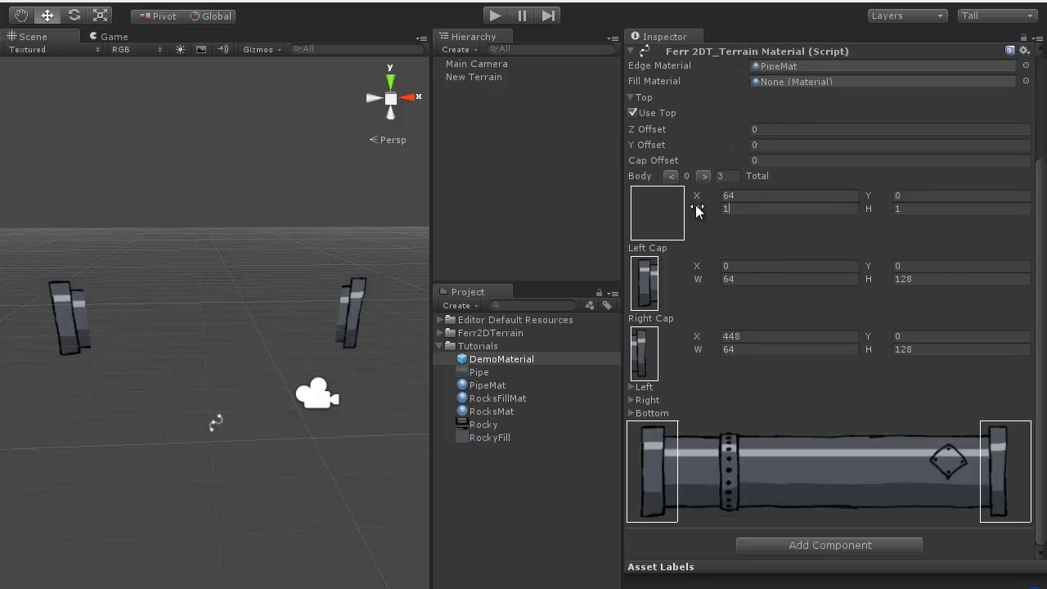
pyautogui.write('2828')
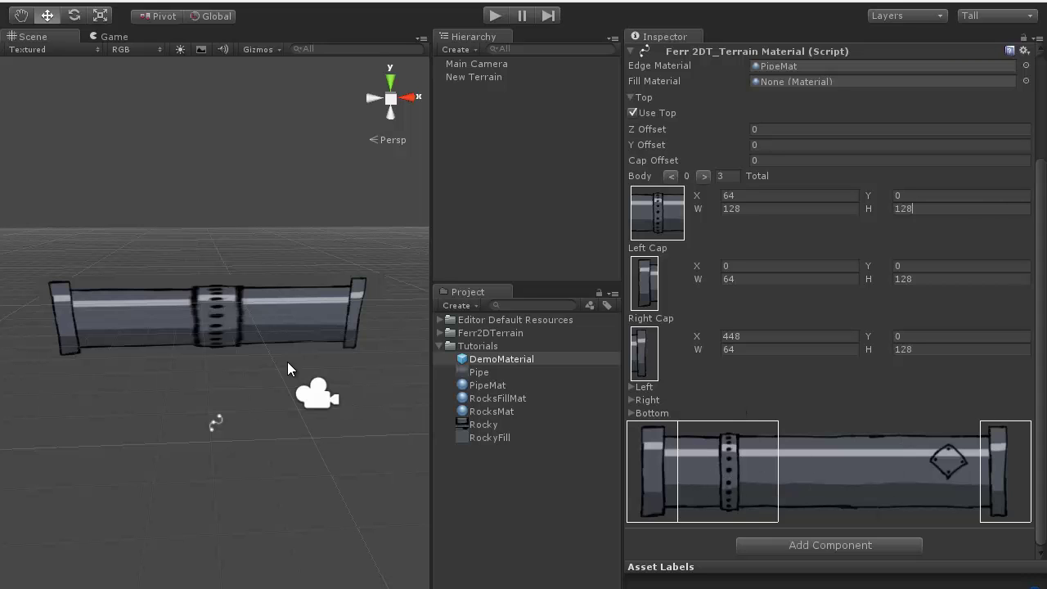
pyautogui.click(254, 331)
# Step: Drag New Terrain's right end point further out so the pipe body repeats between caps
pyautogui.keyDown('alt'); pyautogui.moveTo(255, 331); pyautogui.dragTo(212, 367); pyautogui.keyUp('alt')
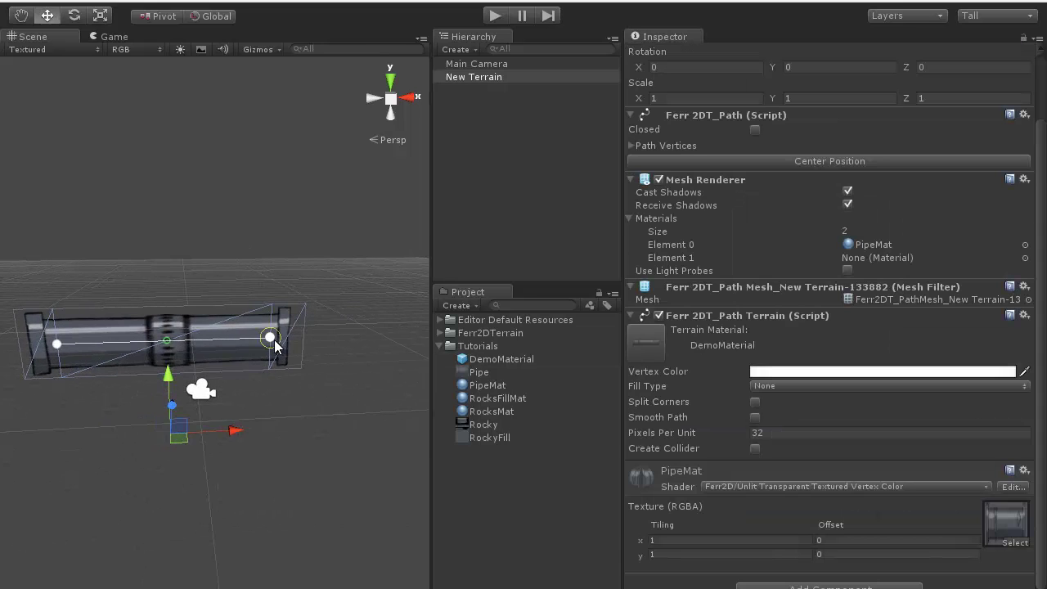
pyautogui.moveTo(275, 343); pyautogui.dragTo(306, 316)
pyautogui.scroll(3, 297, 459)
pyautogui.scroll(-2, 294, 439)
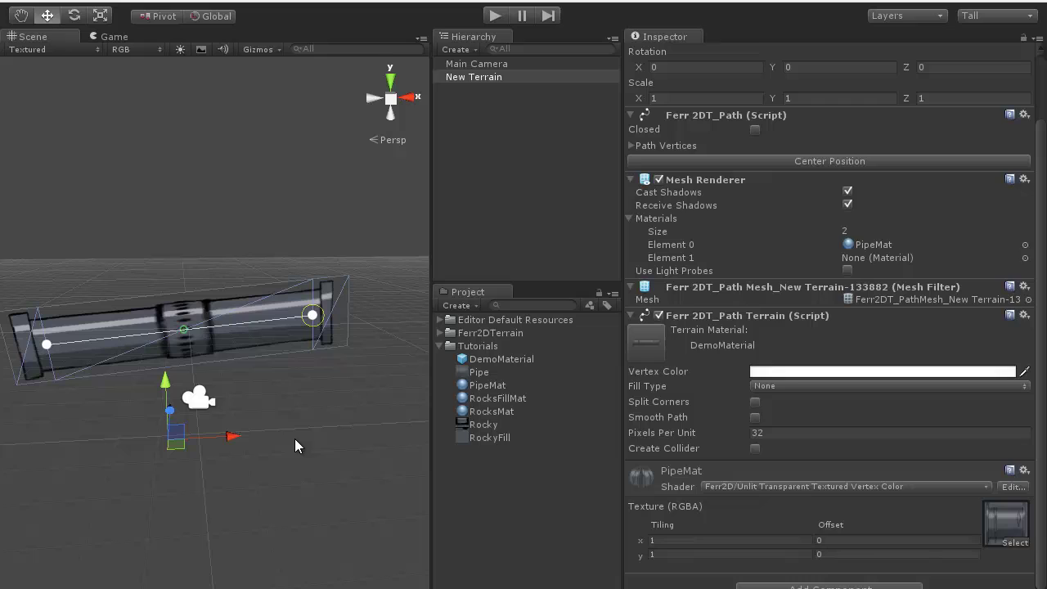
pyautogui.scroll(3, 667, 356)
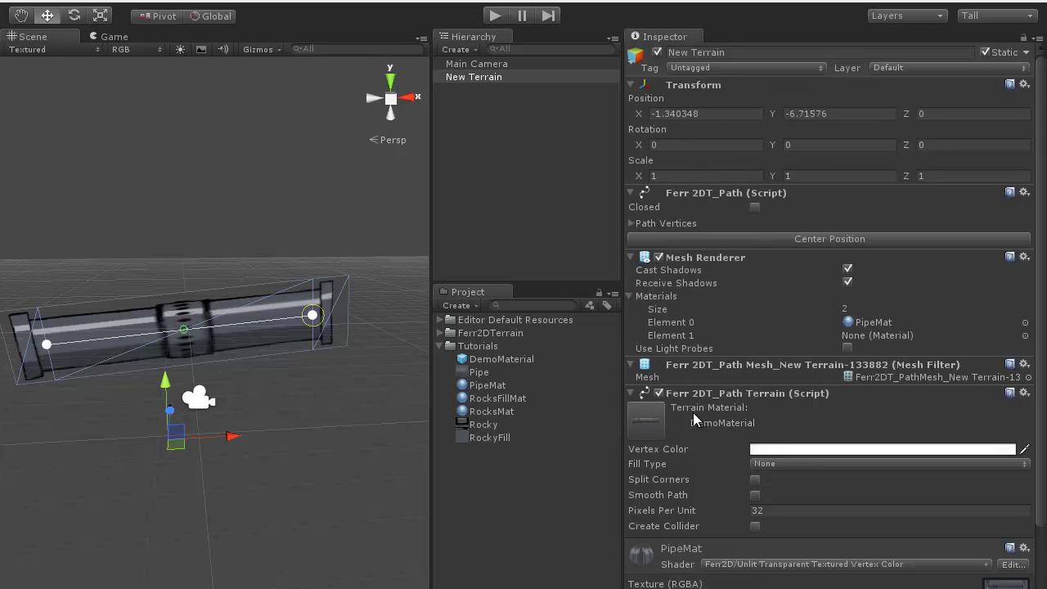
# Step: In DemoMaterial's Top edge, set the second body segment to X 192, W 128, H 128
pyautogui.click(496, 360)
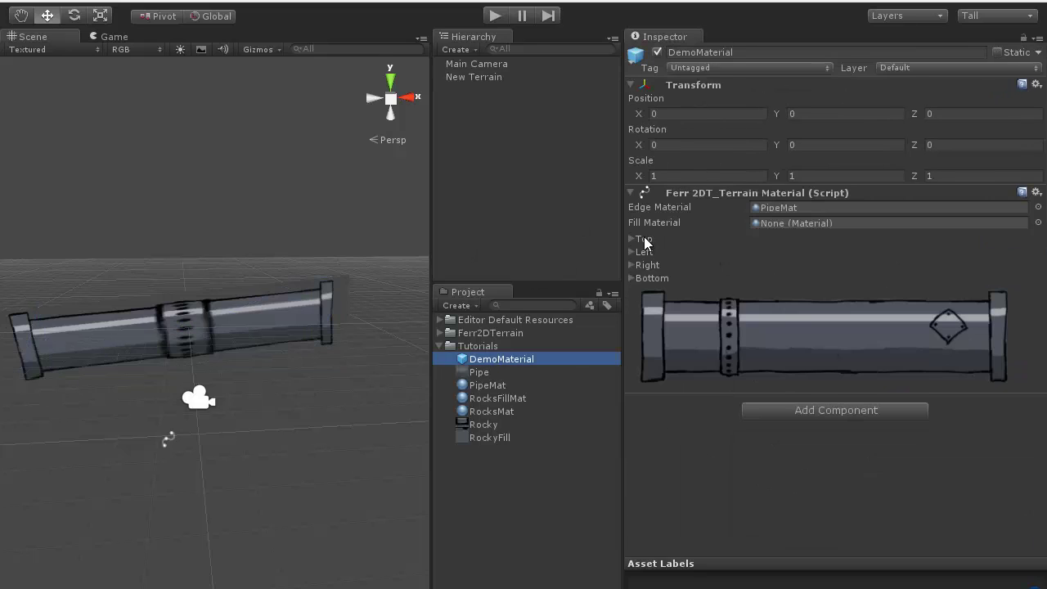
pyautogui.click(632, 239)
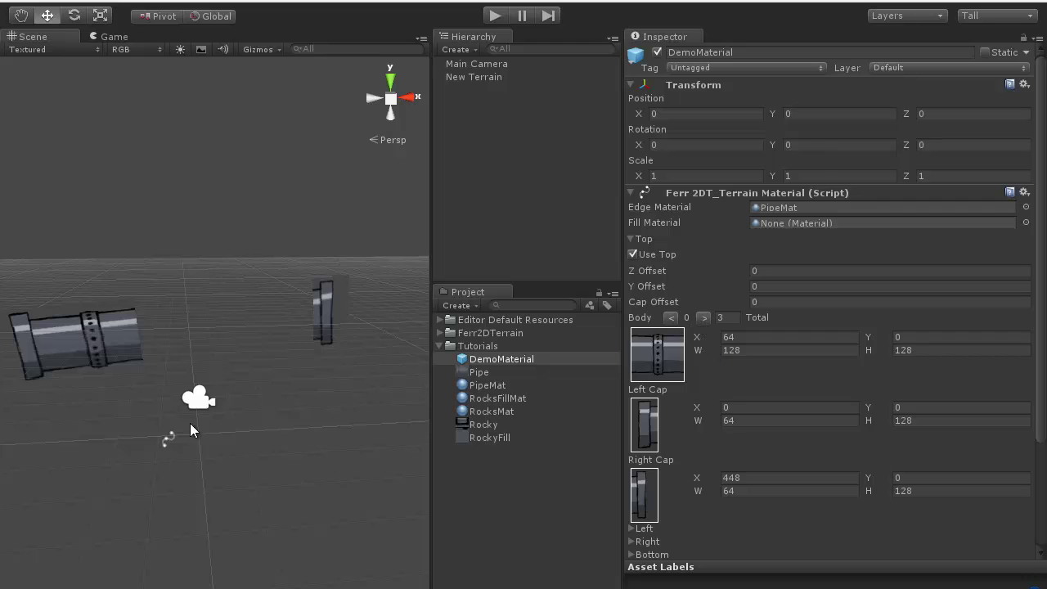
pyautogui.keyDown('alt'); pyautogui.moveTo(190, 423); pyautogui.dragTo(338, 398); pyautogui.keyUp('alt')
pyautogui.click(703, 317)
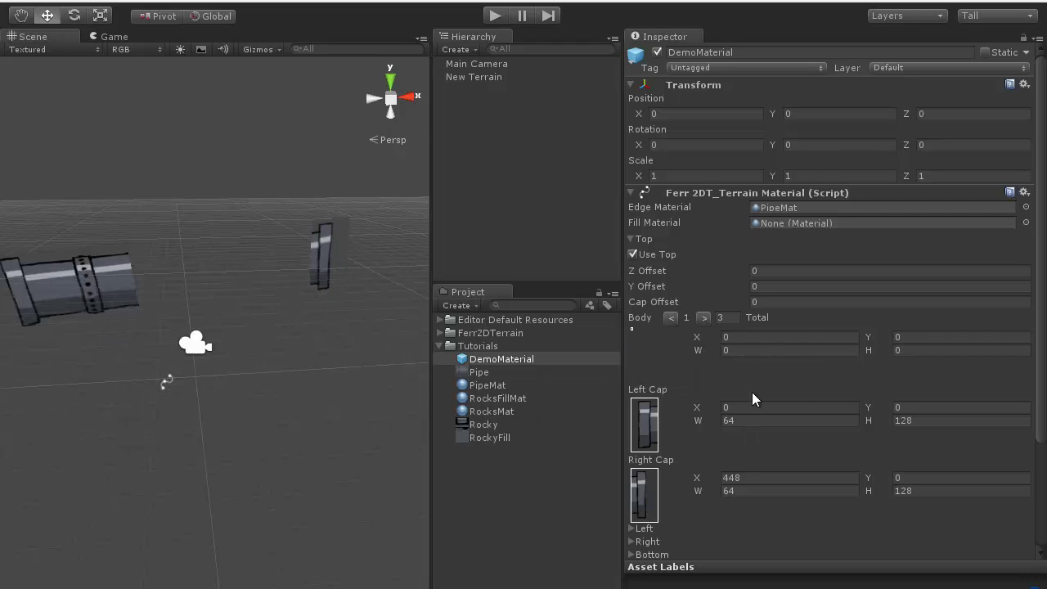
pyautogui.write('192')
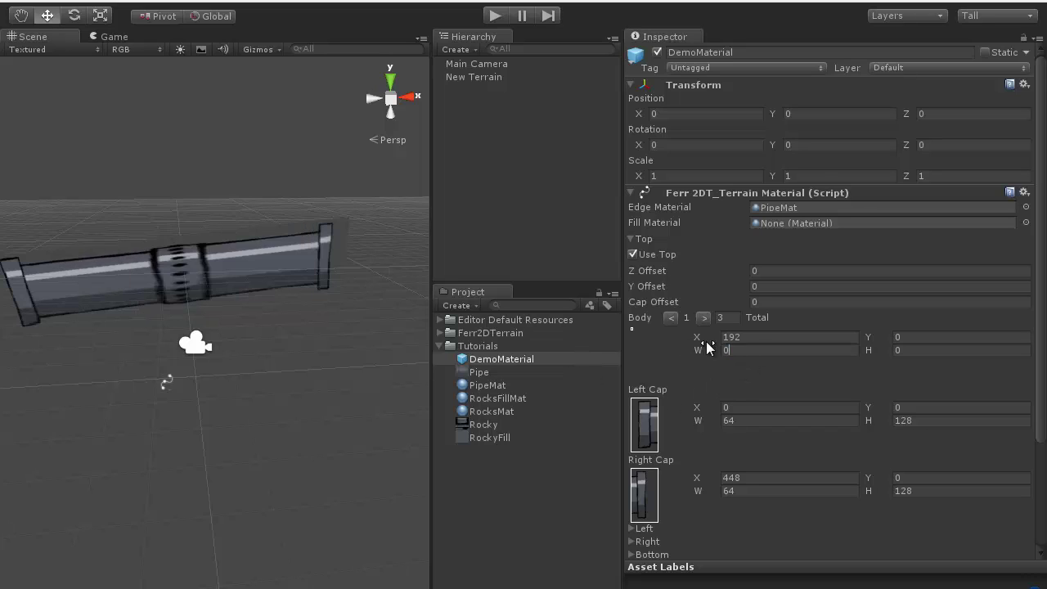
pyautogui.write('128')
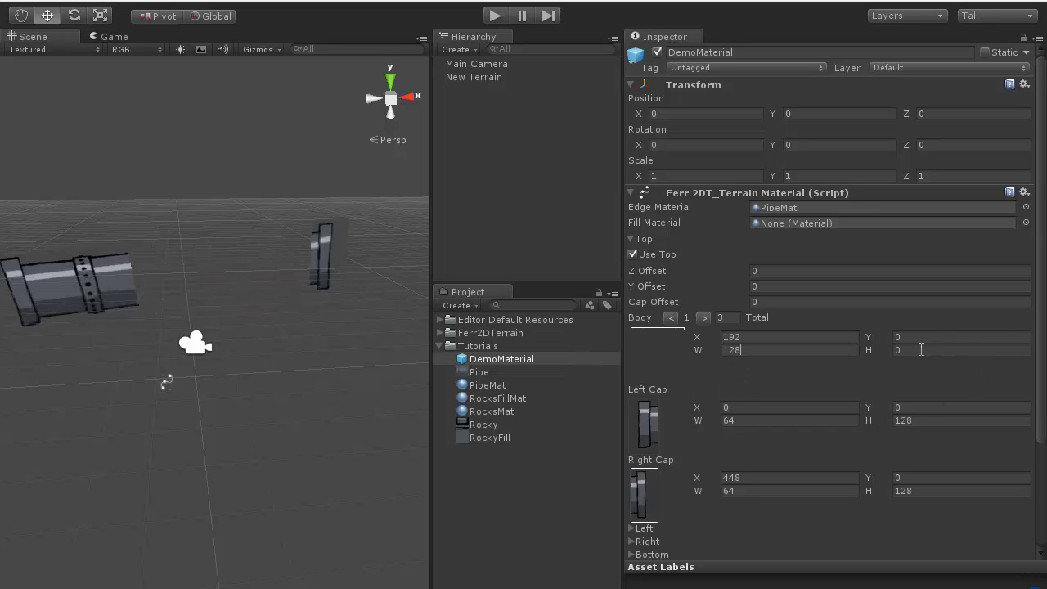
pyautogui.write('128')
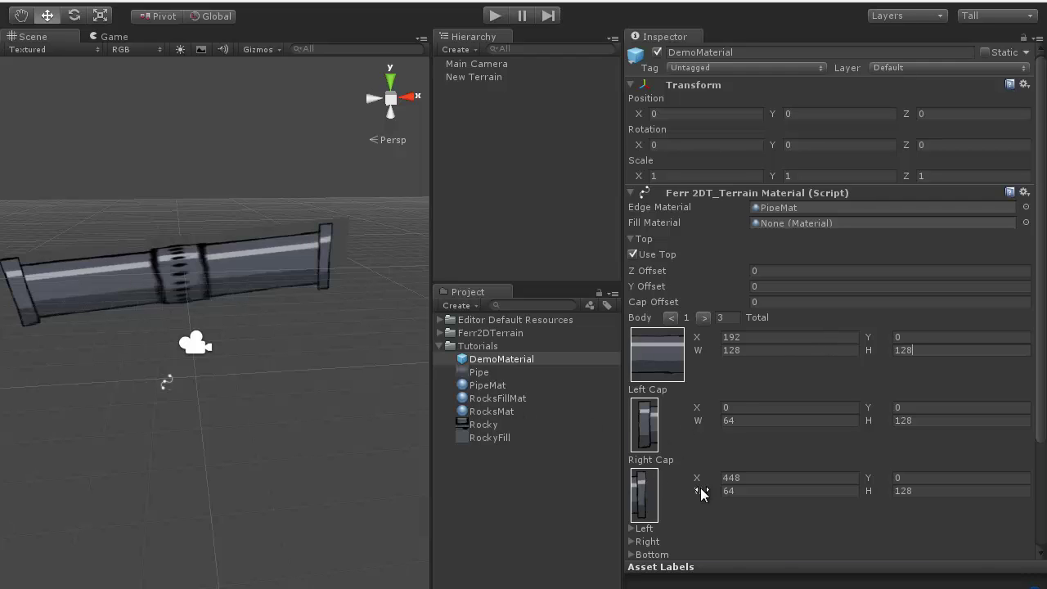
pyautogui.scroll(-3, 835, 462)
pyautogui.scroll(3, 833, 463)
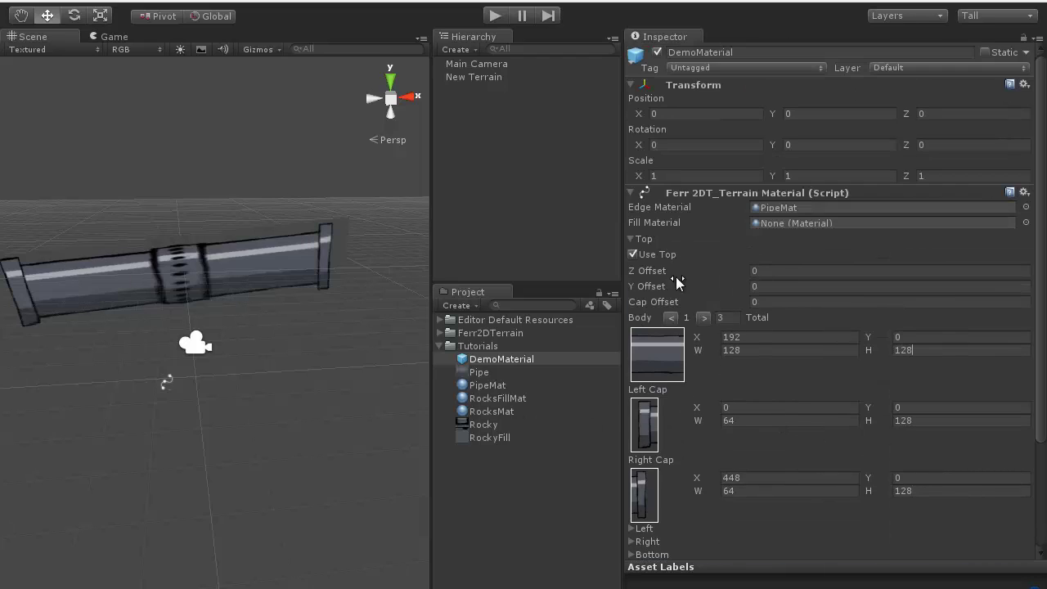
# Step: Set the third body segment to X 320, W 128, H 128
pyautogui.click(704, 318)
pyautogui.click(766, 335)
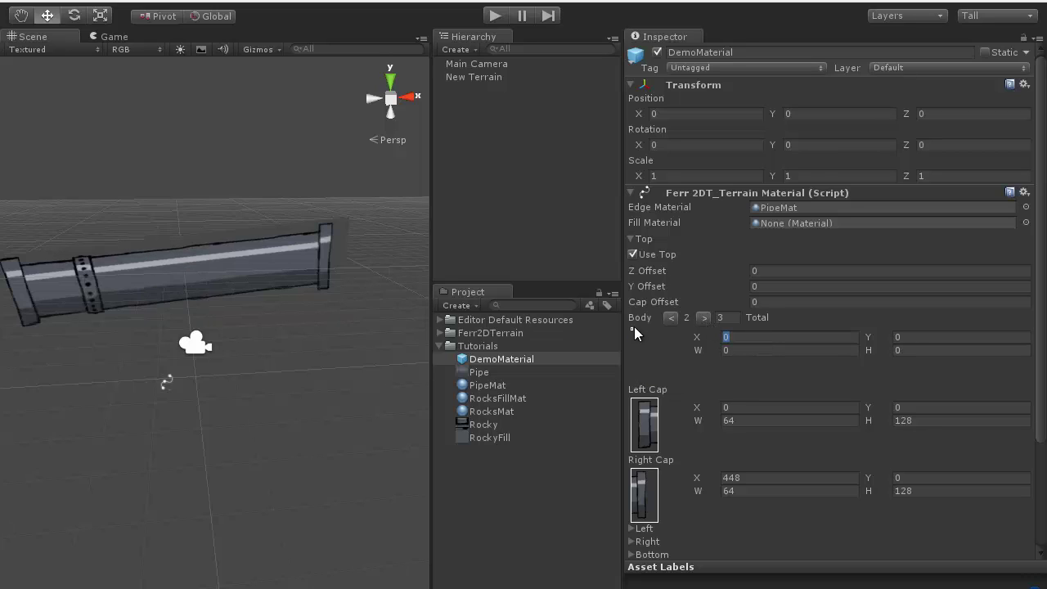
pyautogui.write('320')
pyautogui.write('128')
pyautogui.press('Tab')
pyautogui.write('128')
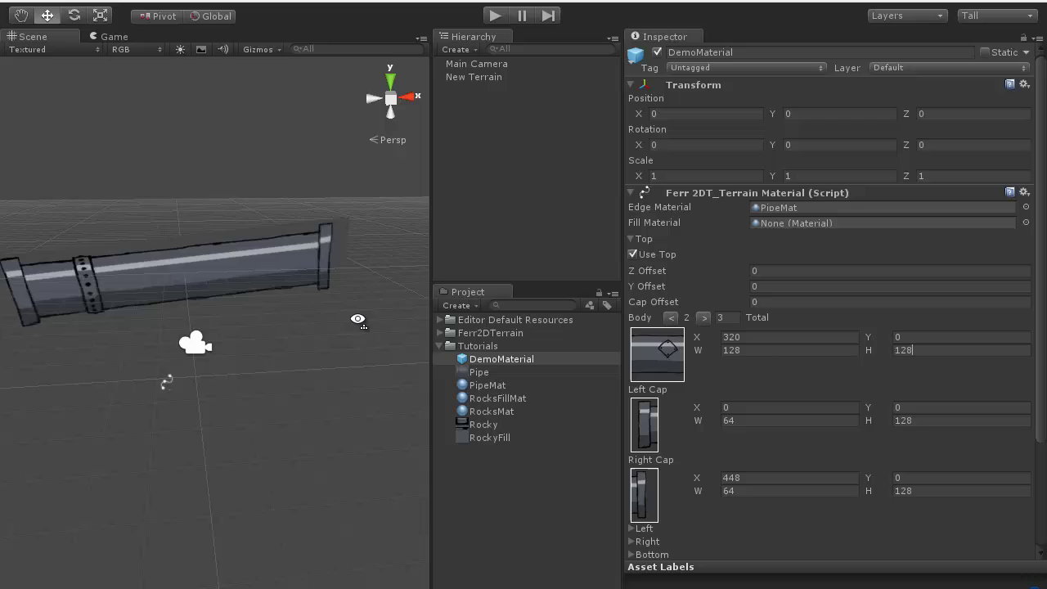
# Step: Select the pipe terrain and raise a path point so the pipe bends into a zigzag
pyautogui.keyDown('alt'); pyautogui.moveTo(355, 316); pyautogui.dragTo(602, 269); pyautogui.keyUp('alt')
pyautogui.click(281, 247)
pyautogui.keyDown('alt'); pyautogui.moveTo(287, 270); pyautogui.dragTo(234, 266); pyautogui.keyUp('alt')
pyautogui.click(278, 234)
pyautogui.click(272, 330)
pyautogui.keyDown('alt'); pyautogui.moveTo(272, 327); pyautogui.dragTo(242, 329); pyautogui.keyUp('alt')
pyautogui.scroll(3, 233, 245)
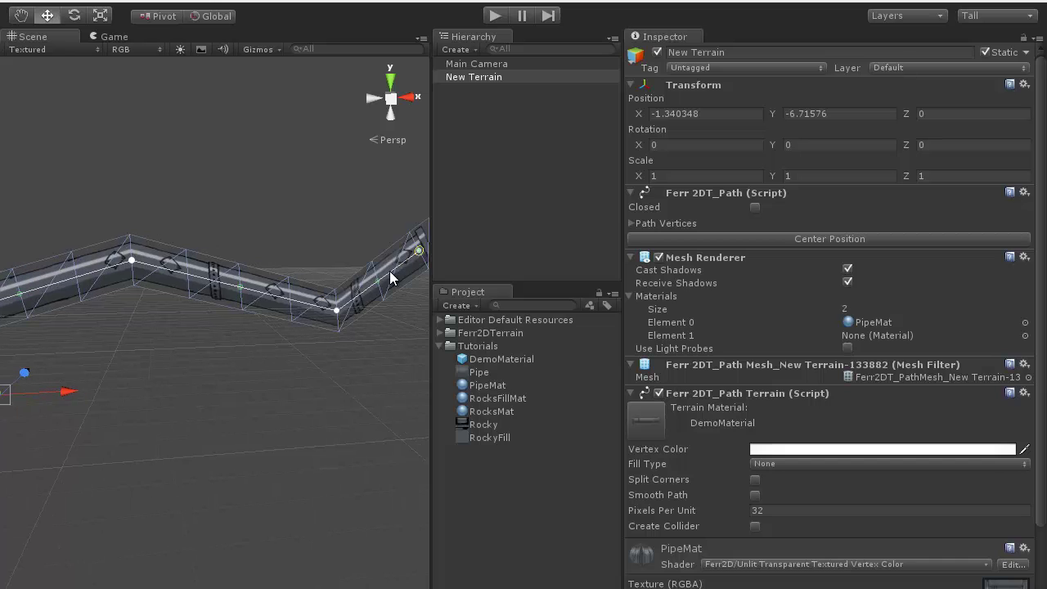
pyautogui.moveTo(256, 248); pyautogui.dragTo(236, 218)
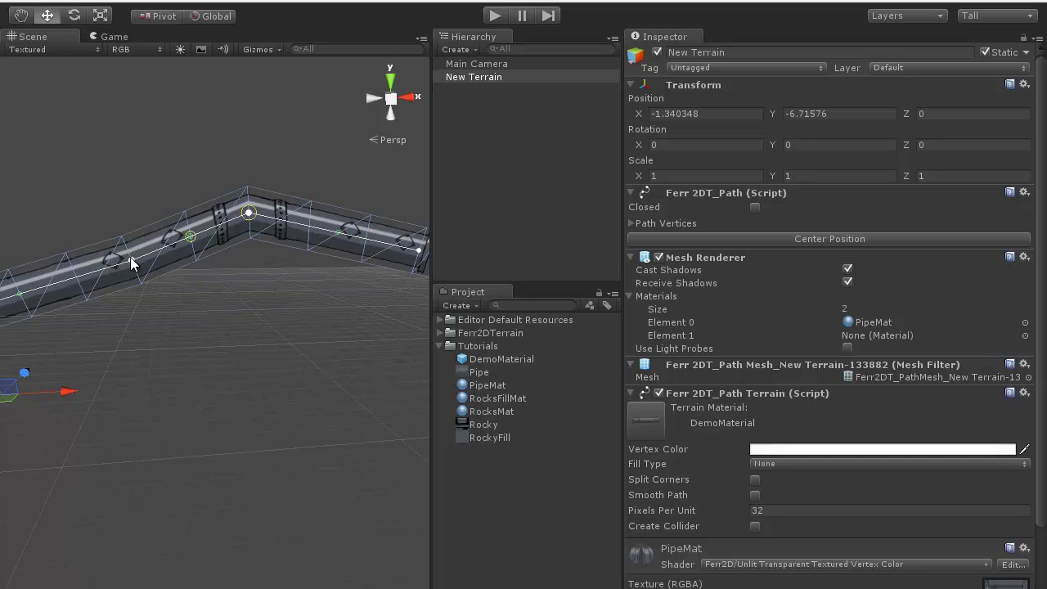
pyautogui.keyDown('alt'); pyautogui.moveTo(187, 328); pyautogui.dragTo(528, 463); pyautogui.keyUp('alt')
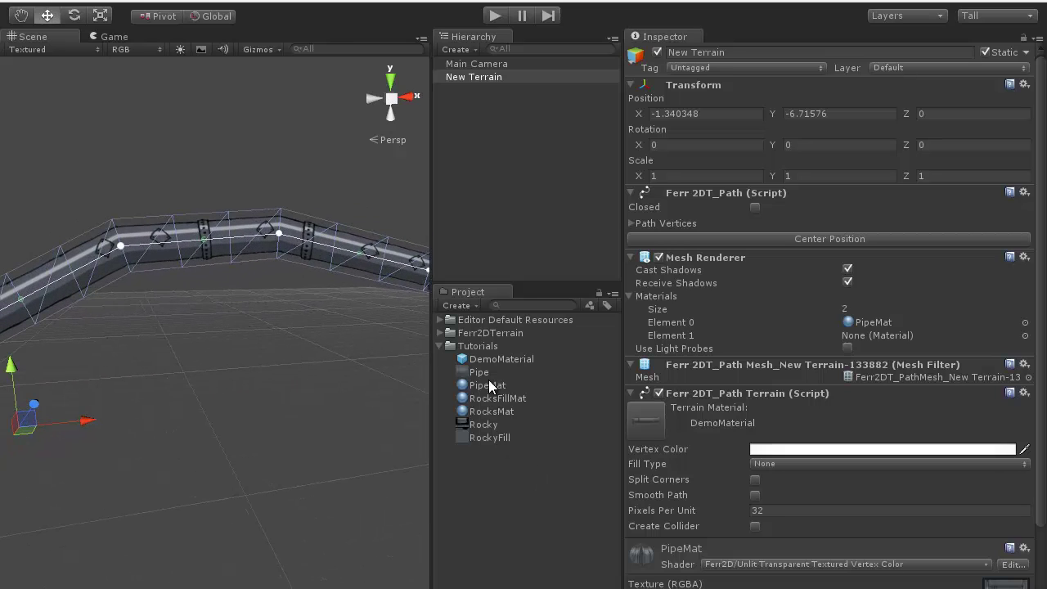